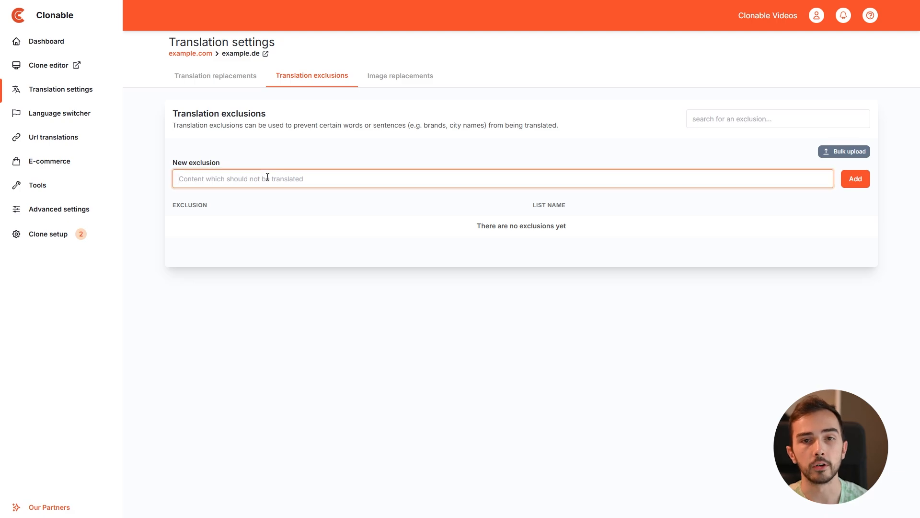
- Add "Non-translated term" as a new translation exclusion
{"action": "type", "text": "Non-tran"}
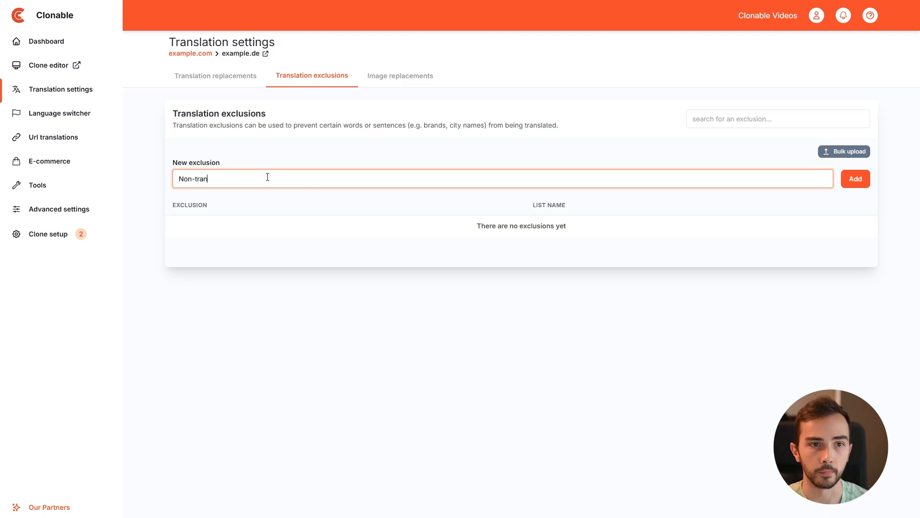
{"action": "type", "text": "slated term"}
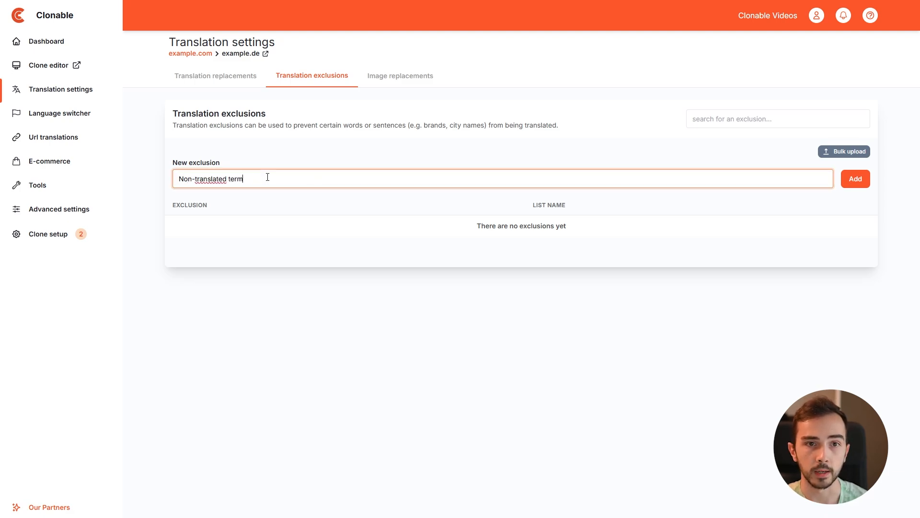
{"action": "left_click", "coordinate": [856, 183]}
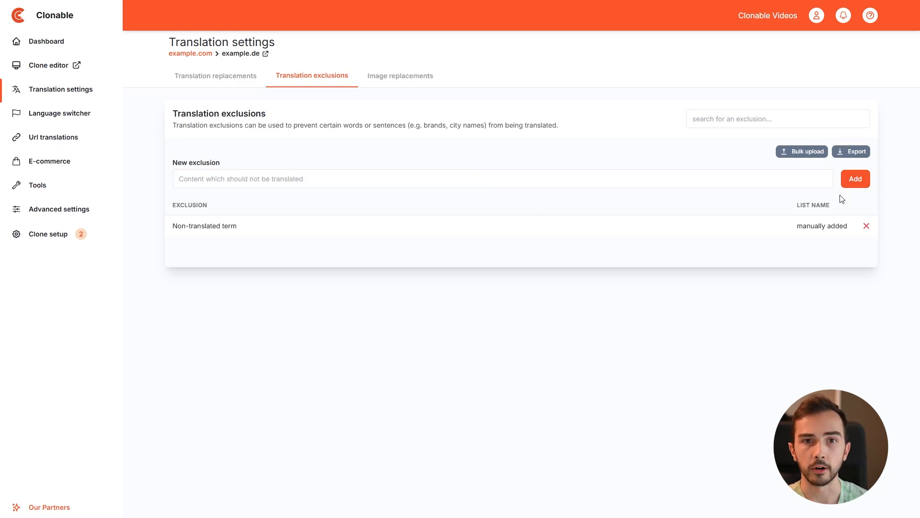
{"action": "left_click", "coordinate": [382, 79]}
{"action": "left_click", "coordinate": [347, 182]}
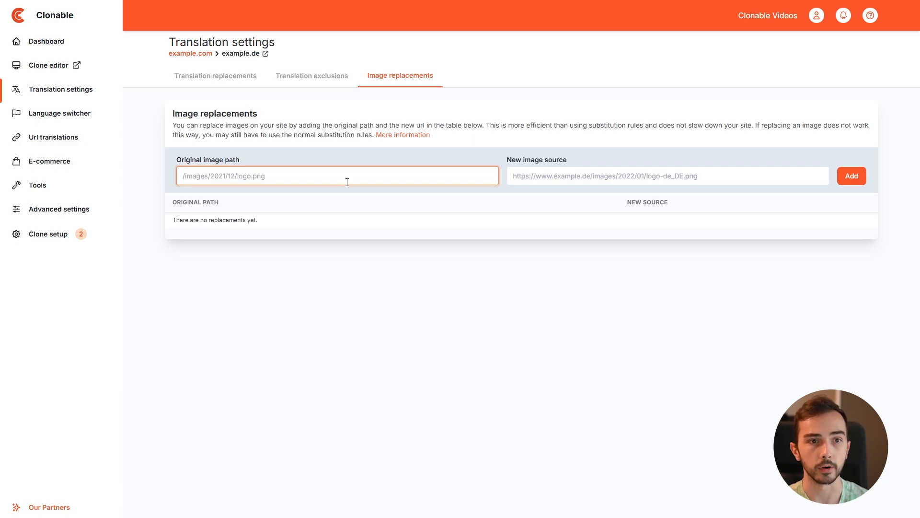
{"action": "type", "text": "https://example"}
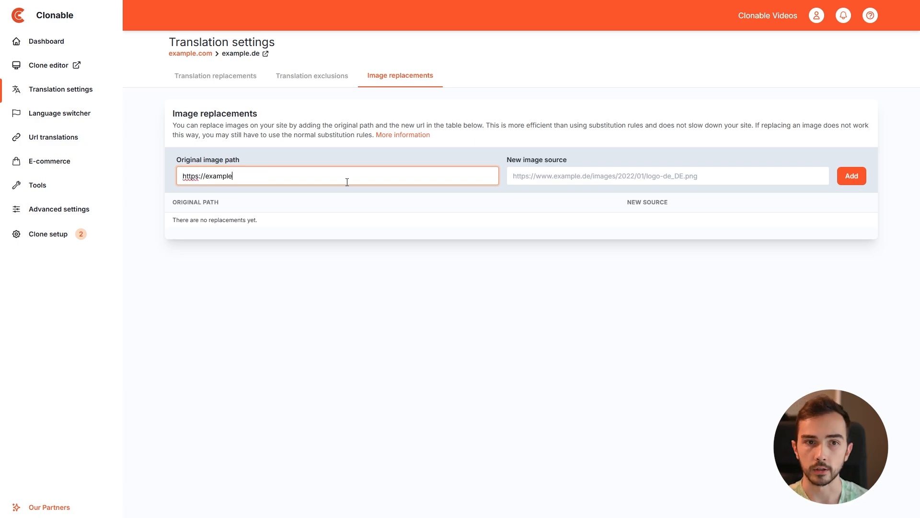
{"action": "type", "text": ".com/images/original.jpg"}
{"action": "key", "text": "Tab"}
{"action": "type", "text": "http"}
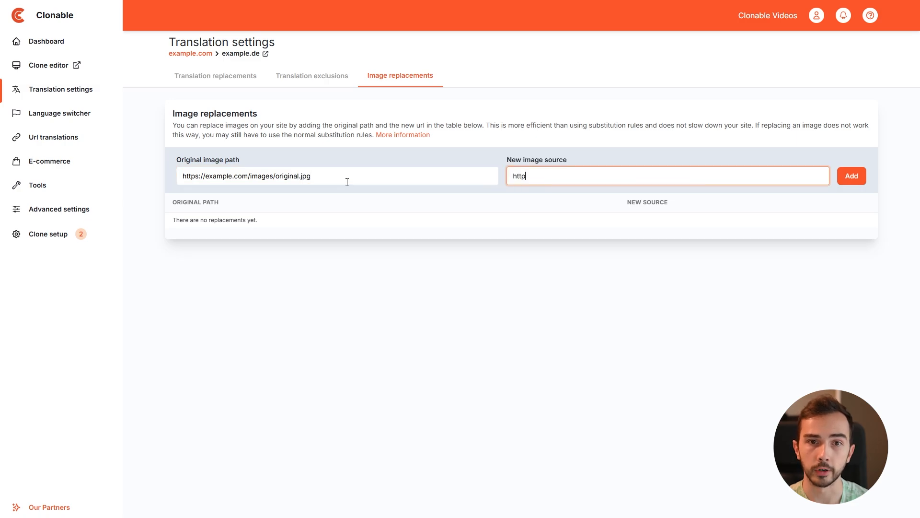
{"action": "type", "text": "s://example.com/images/translated.jpg"}
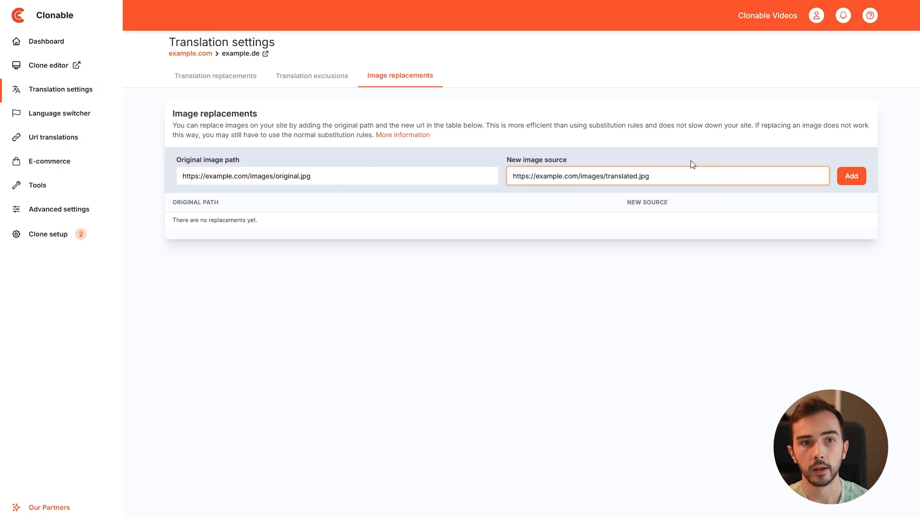
{"action": "left_click", "coordinate": [849, 177]}
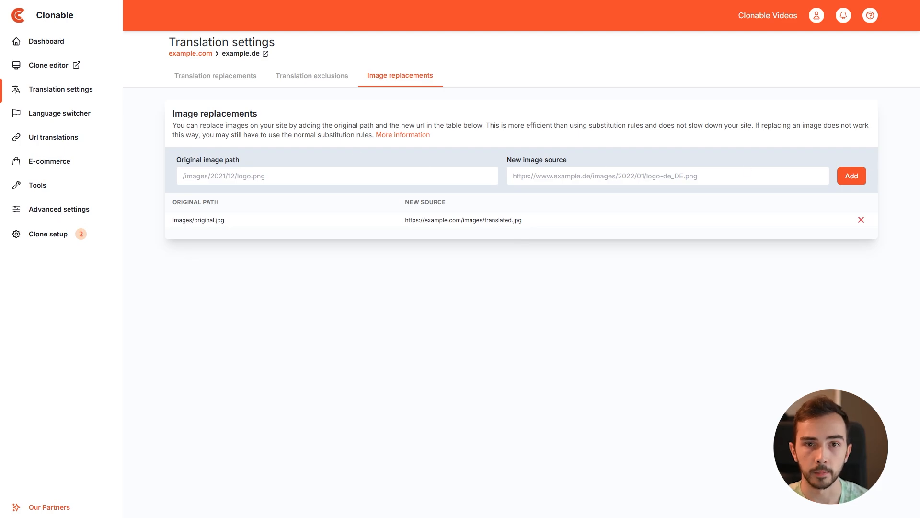
- Open the clone editor, try its text and image editing modes, and view the page's SEO attributes without saving
{"action": "left_click", "coordinate": [30, 70]}
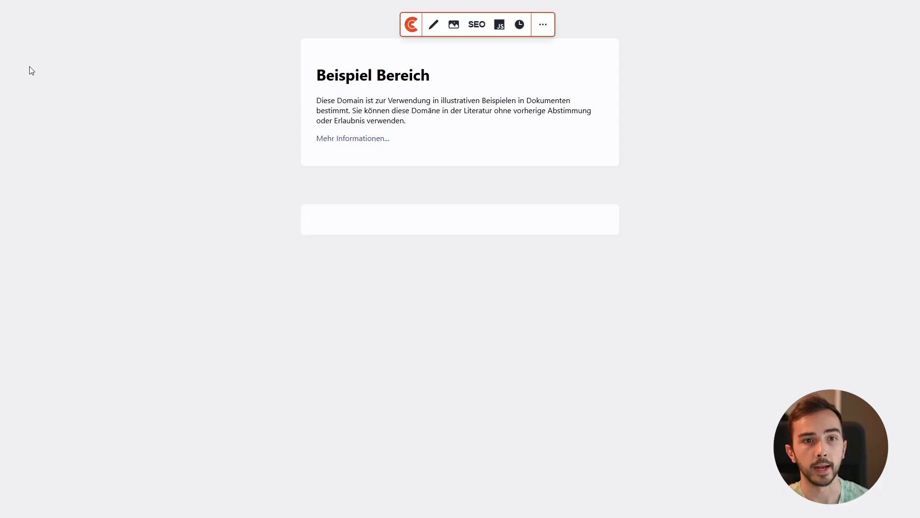
{"action": "left_click", "coordinate": [433, 25]}
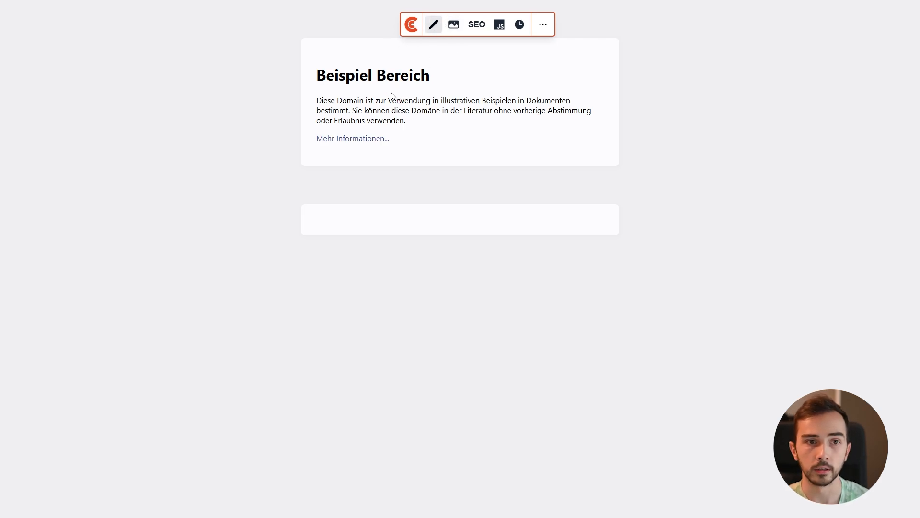
{"action": "left_click", "coordinate": [456, 25]}
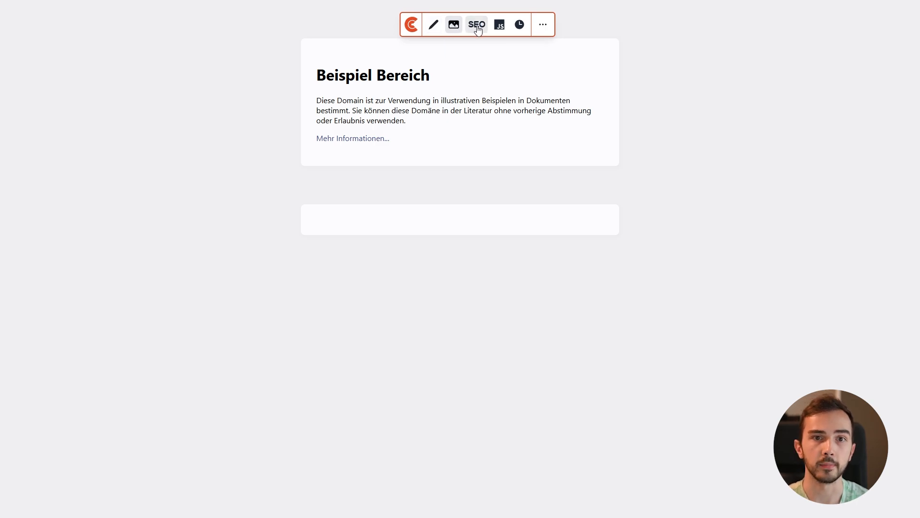
{"action": "left_click", "coordinate": [477, 27]}
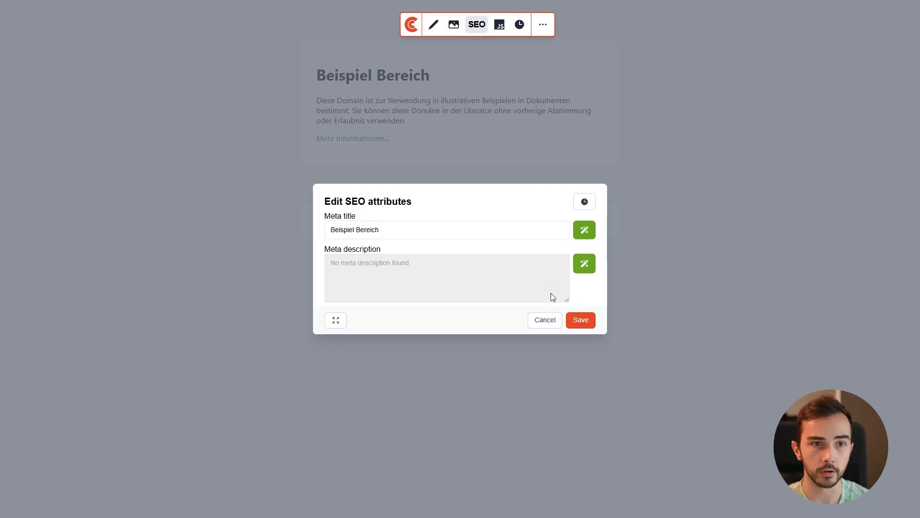
{"action": "left_click", "coordinate": [545, 320]}
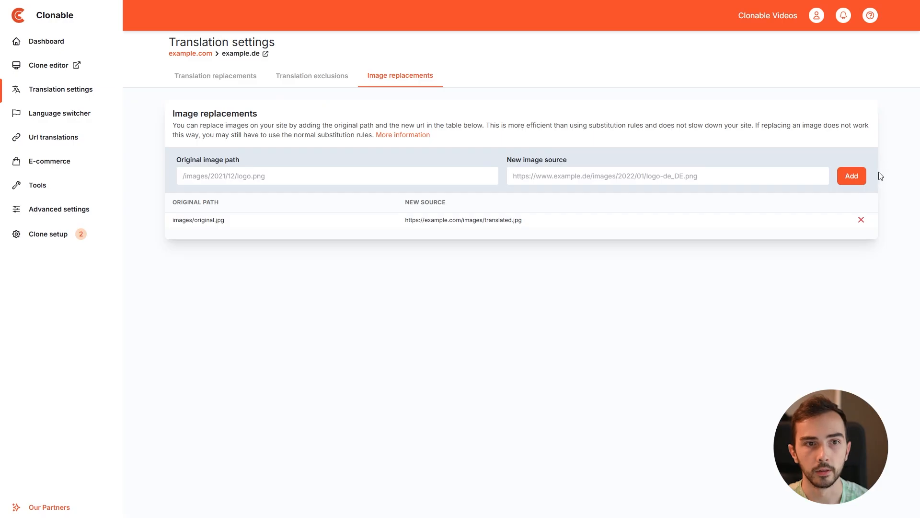
- Create and save a substitution rule in the advanced settings that replaces GTM-originalid with GTM-newid
{"action": "left_click", "coordinate": [75, 215]}
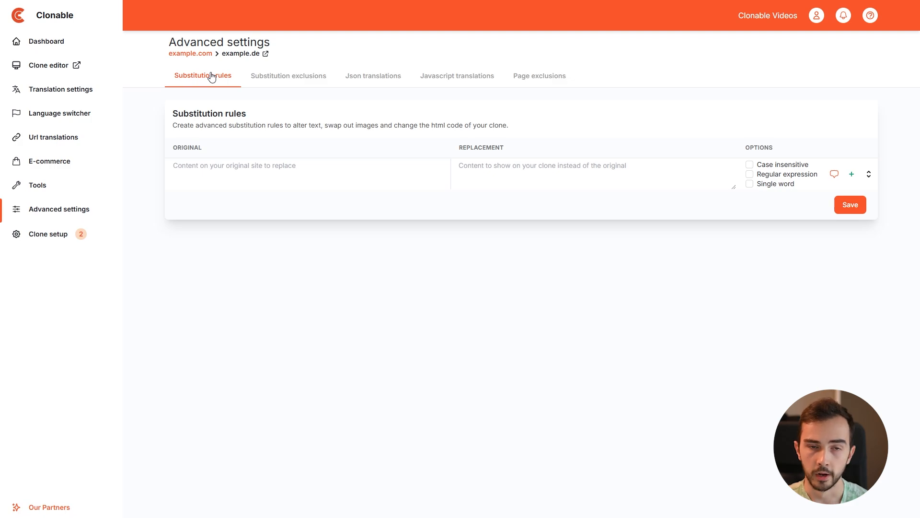
{"action": "left_click", "coordinate": [211, 167]}
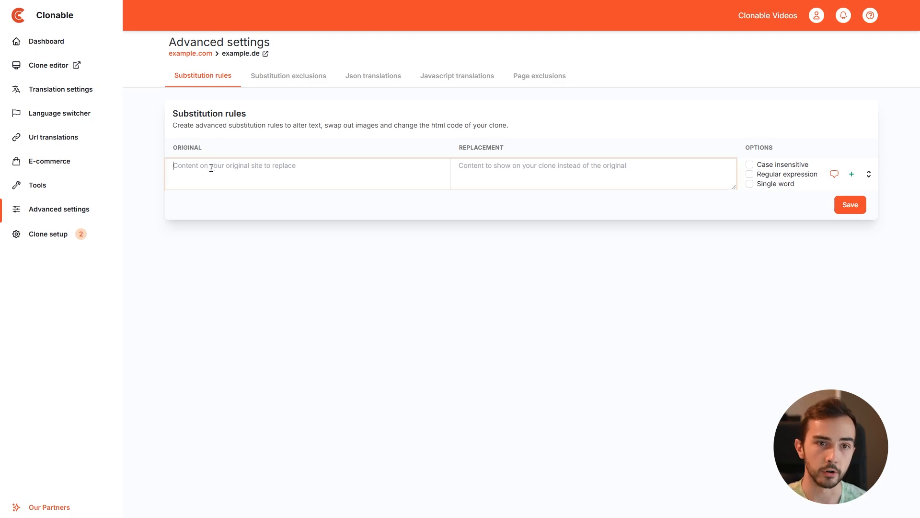
{"action": "type", "text": "GTM-originalid"}
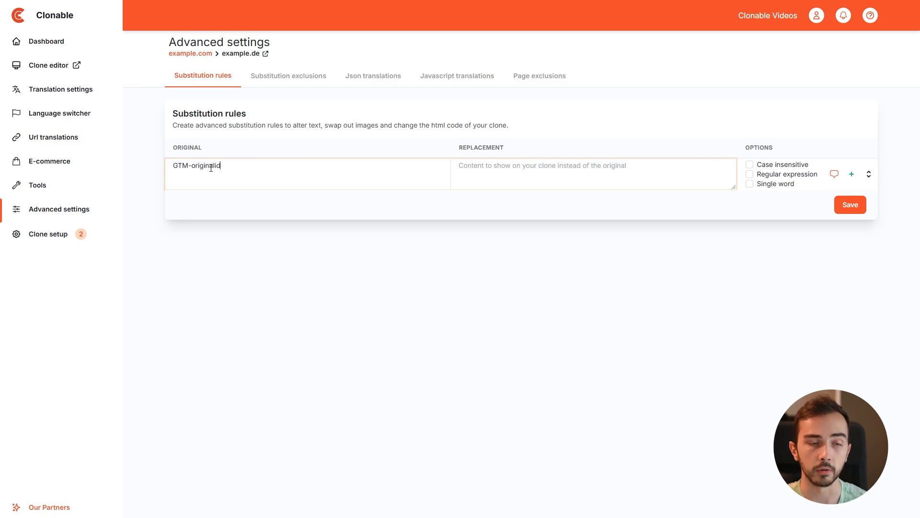
{"action": "key", "text": "Tab"}
{"action": "type", "text": "GTM-newid"}
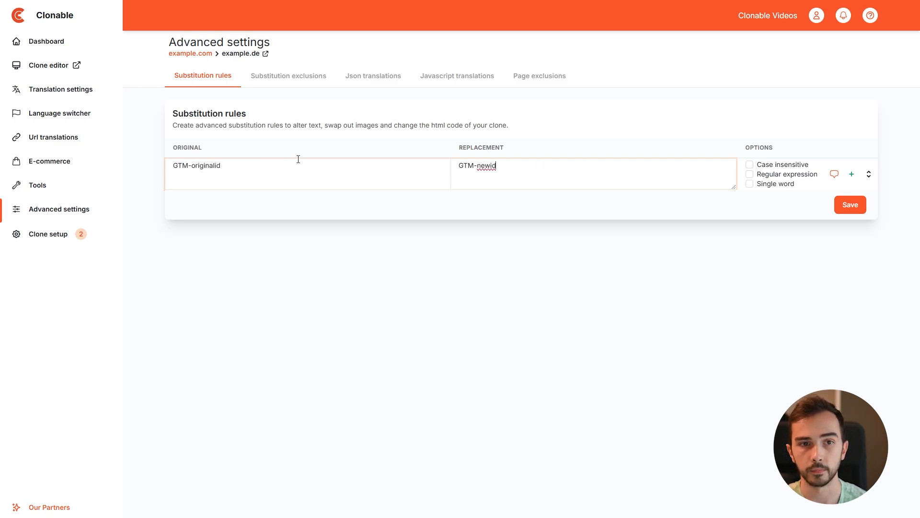
{"action": "left_click", "coordinate": [855, 212]}
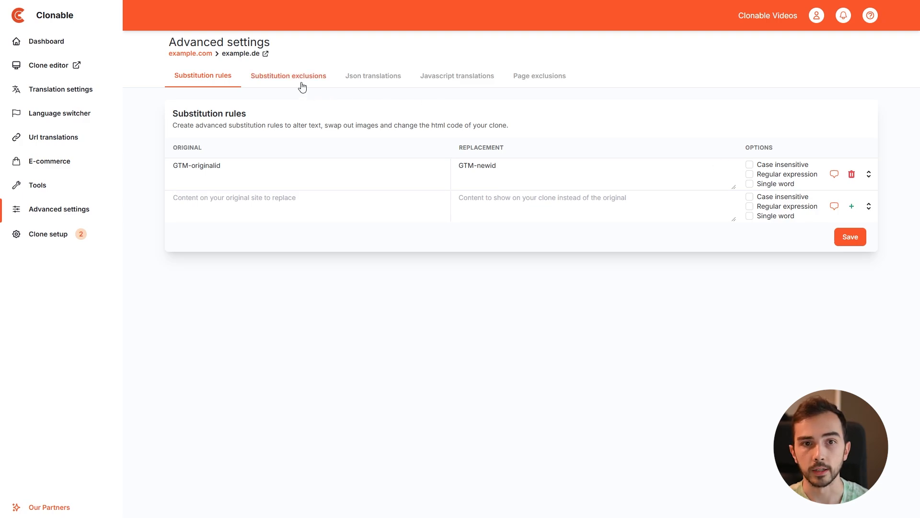
{"action": "left_click", "coordinate": [210, 77]}
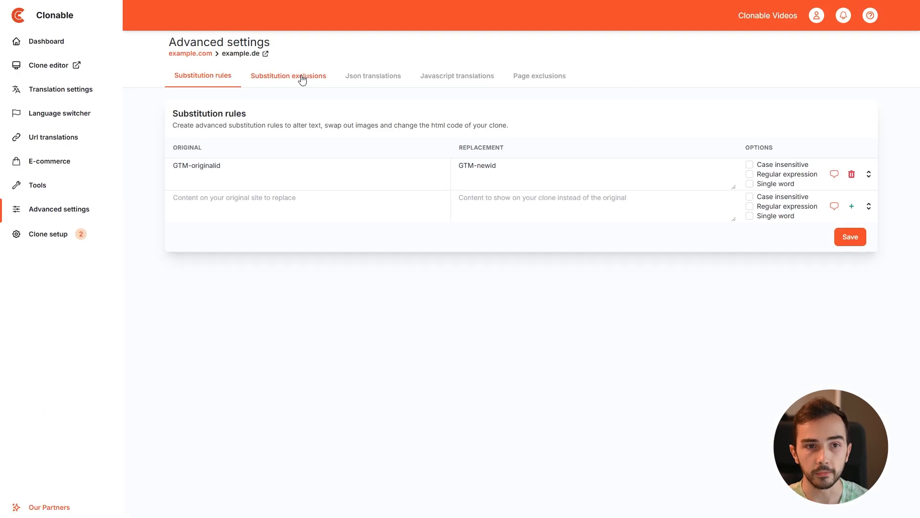
- Add cdn.example.com as a substitution exclusion and save it
{"action": "left_click", "coordinate": [302, 76]}
{"action": "left_click", "coordinate": [223, 208]}
{"action": "type", "text": "cdn.example.com"}
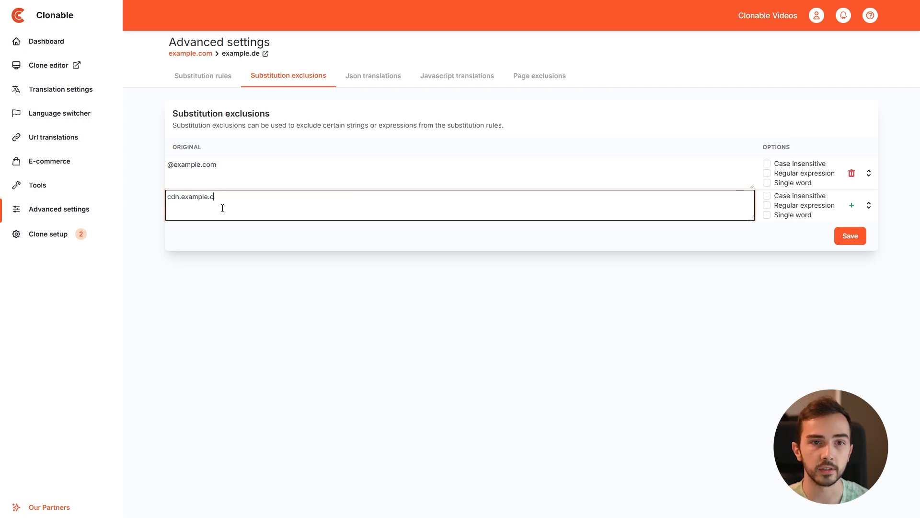
{"action": "left_click", "coordinate": [850, 243]}
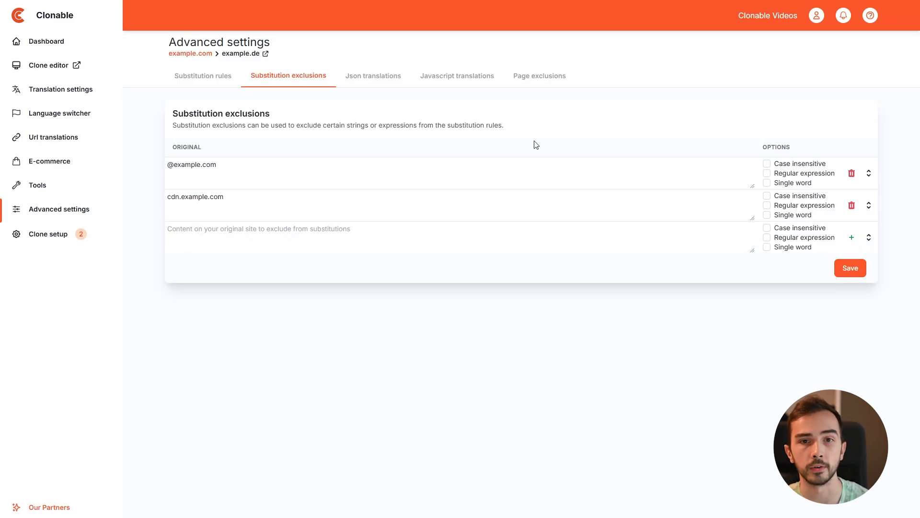
- Enable the Regular expression option for the GTM-originalid substitution rule and save the rules
{"action": "left_click", "coordinate": [217, 78]}
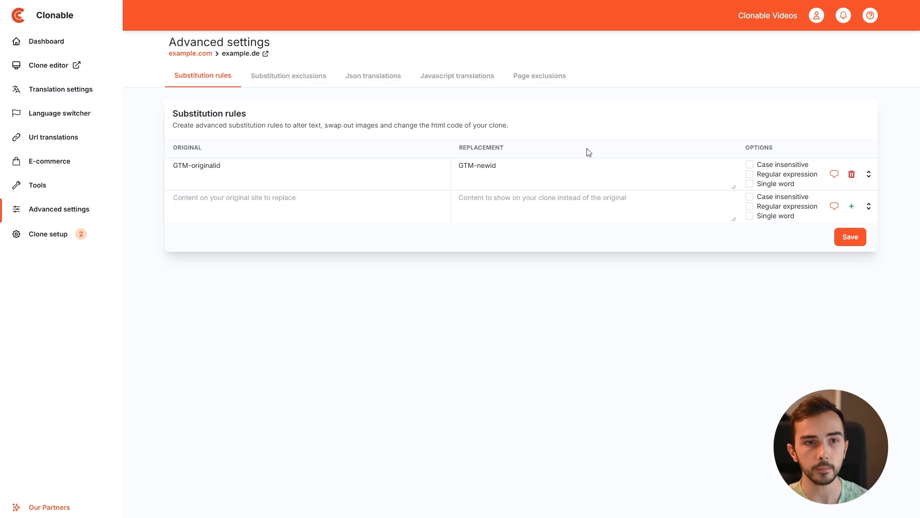
{"action": "left_click", "coordinate": [751, 176]}
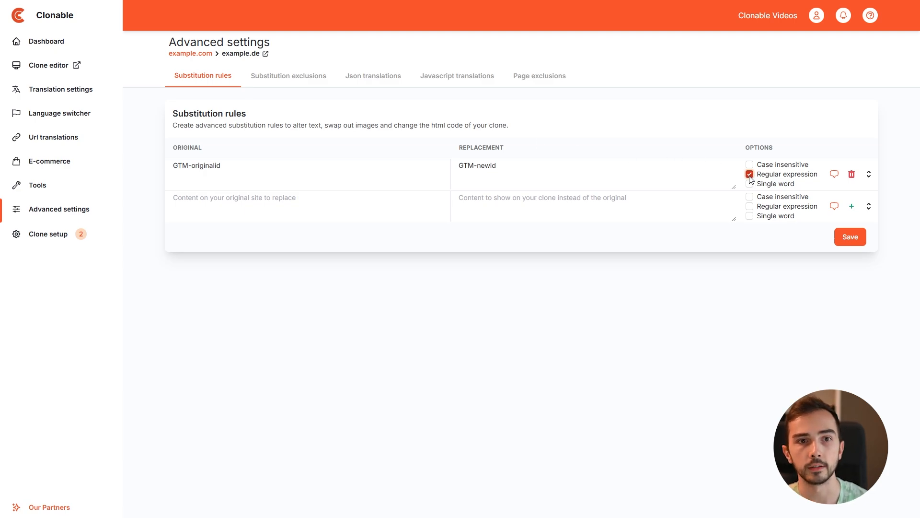
{"action": "left_click", "coordinate": [855, 244]}
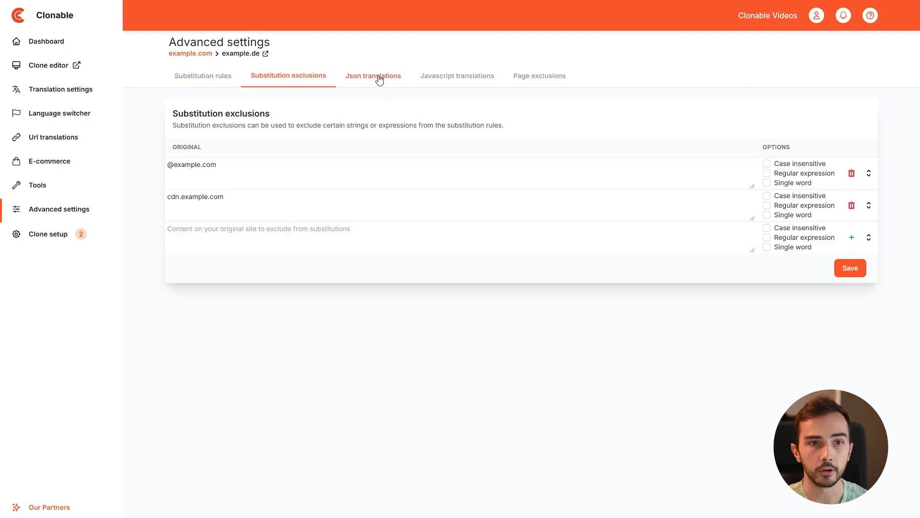
- Add the field key additional-jsonkey to the JSON translations
{"action": "left_click", "coordinate": [379, 79]}
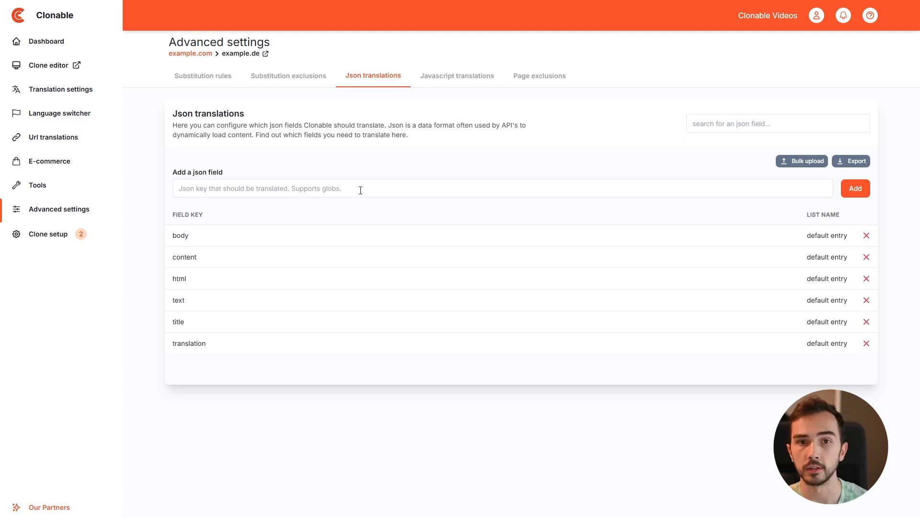
{"action": "left_click", "coordinate": [361, 190]}
{"action": "type", "text": "additional-js"}
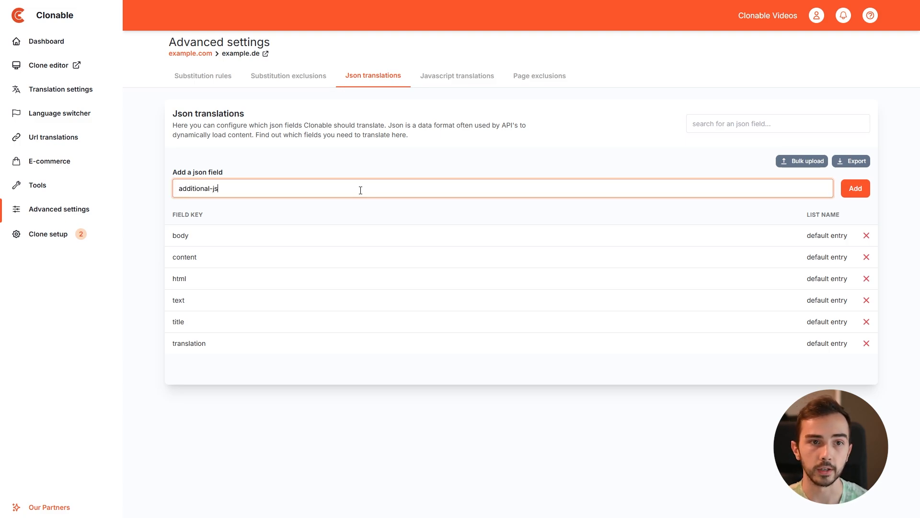
{"action": "type", "text": "onkey"}
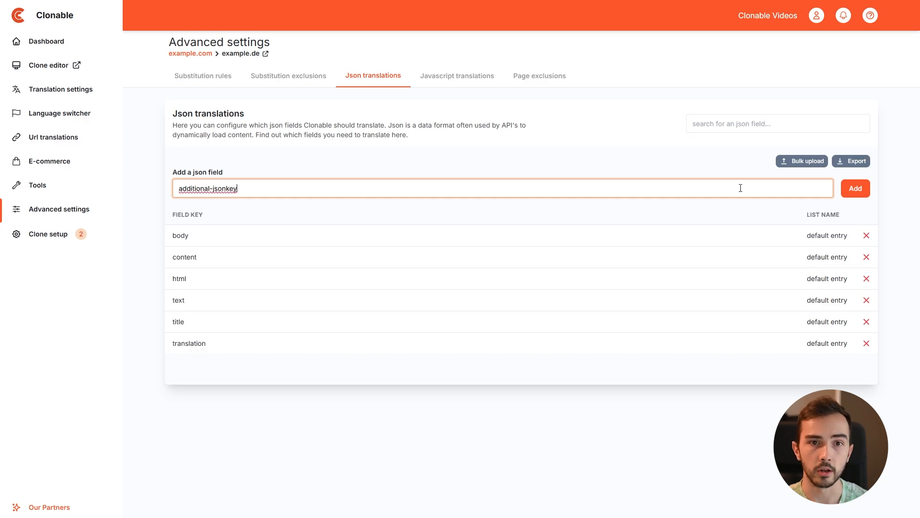
{"action": "left_click", "coordinate": [866, 198]}
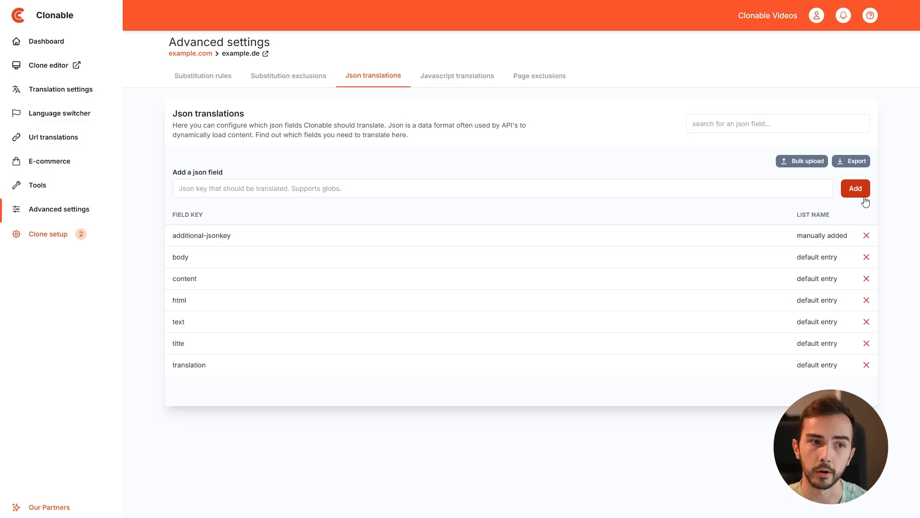
- In the clone's general settings, enter opening and closing <style> tags as code to inject at the end of the HTML head
{"action": "left_click", "coordinate": [58, 239]}
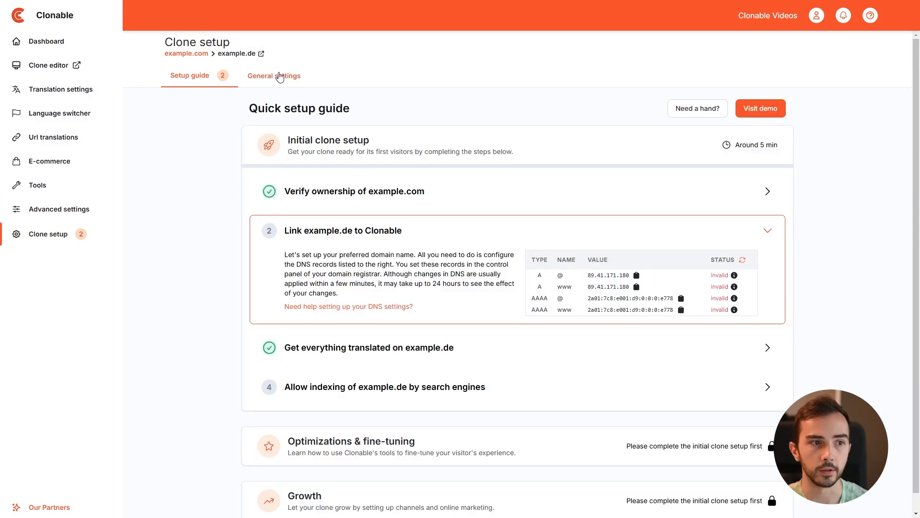
{"action": "left_click", "coordinate": [280, 77]}
{"action": "scroll", "coordinate": [352, 313], "scroll_direction": "down", "scroll_amount": 1}
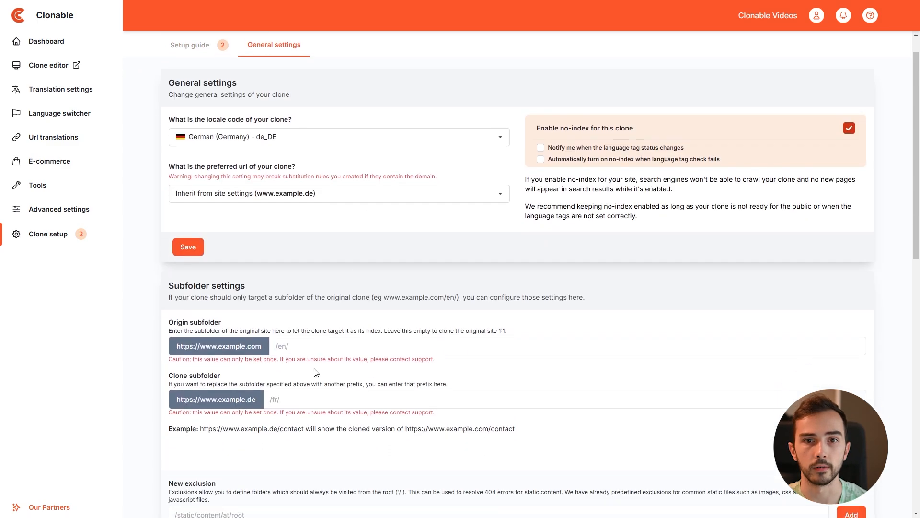
{"action": "scroll", "coordinate": [316, 373], "scroll_direction": "down", "scroll_amount": 7}
{"action": "left_click", "coordinate": [299, 336]}
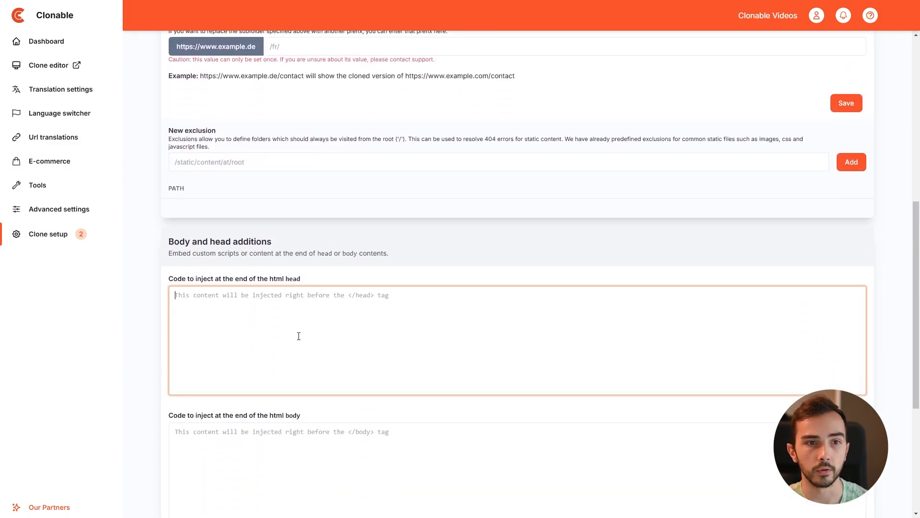
{"action": "type", "text": "<style>"}
{"action": "key", "text": "Return"}
{"action": "type", "text": "</style>"}
- Inside the style block, add a .class rule containing "rule exclusively for translated clone !important;"
{"action": "key", "text": "Up"}
{"action": "key", "text": "Return"}
{"action": "type", "text": ".class {"}
{"action": "key", "text": "Return"}
{"action": "key", "text": "Return"}
{"action": "type", "text": "}"}
{"action": "key", "text": "Up"}
{"action": "type", "text": "rule exclusively for translated clone !important;"}
{"action": "scroll", "coordinate": [299, 336], "scroll_direction": "down", "scroll_amount": 3}
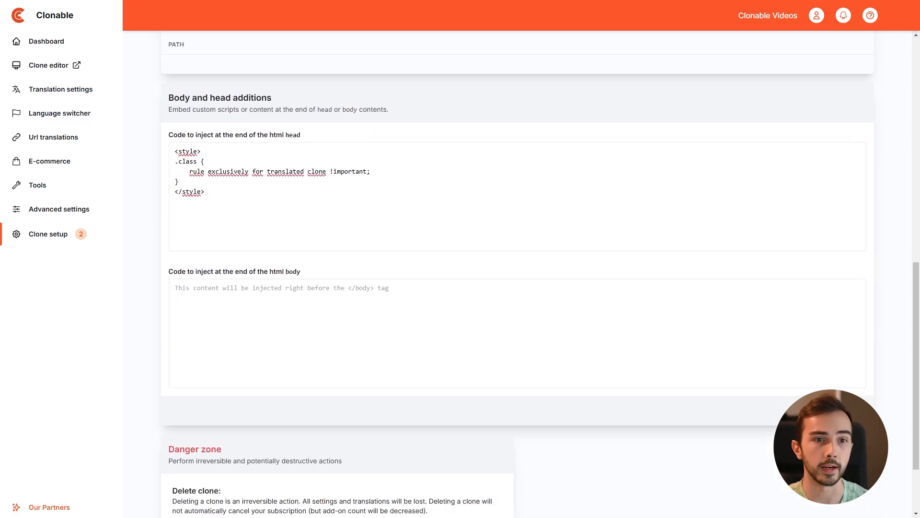